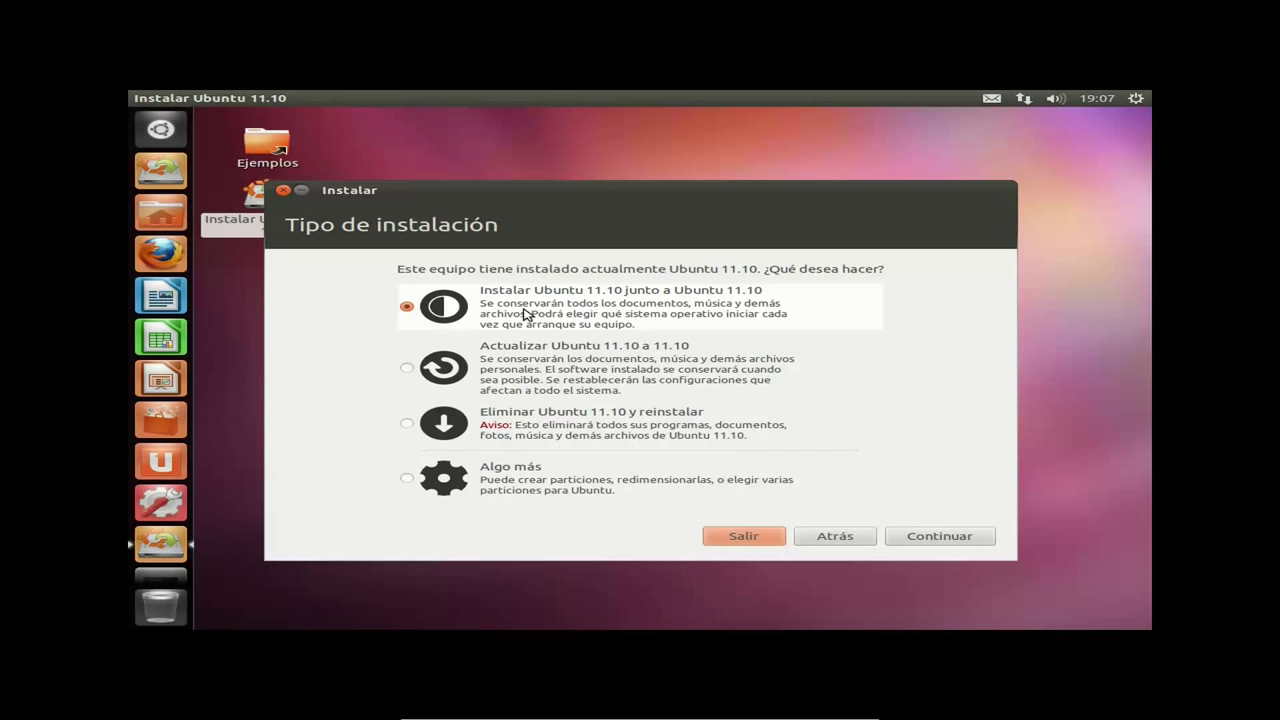
Start installing Ubuntu 11.10 alongside the existing Ubuntu 11.10 and accept Madrid as the location.
{"action": "left_click", "coordinate": [527, 316]}
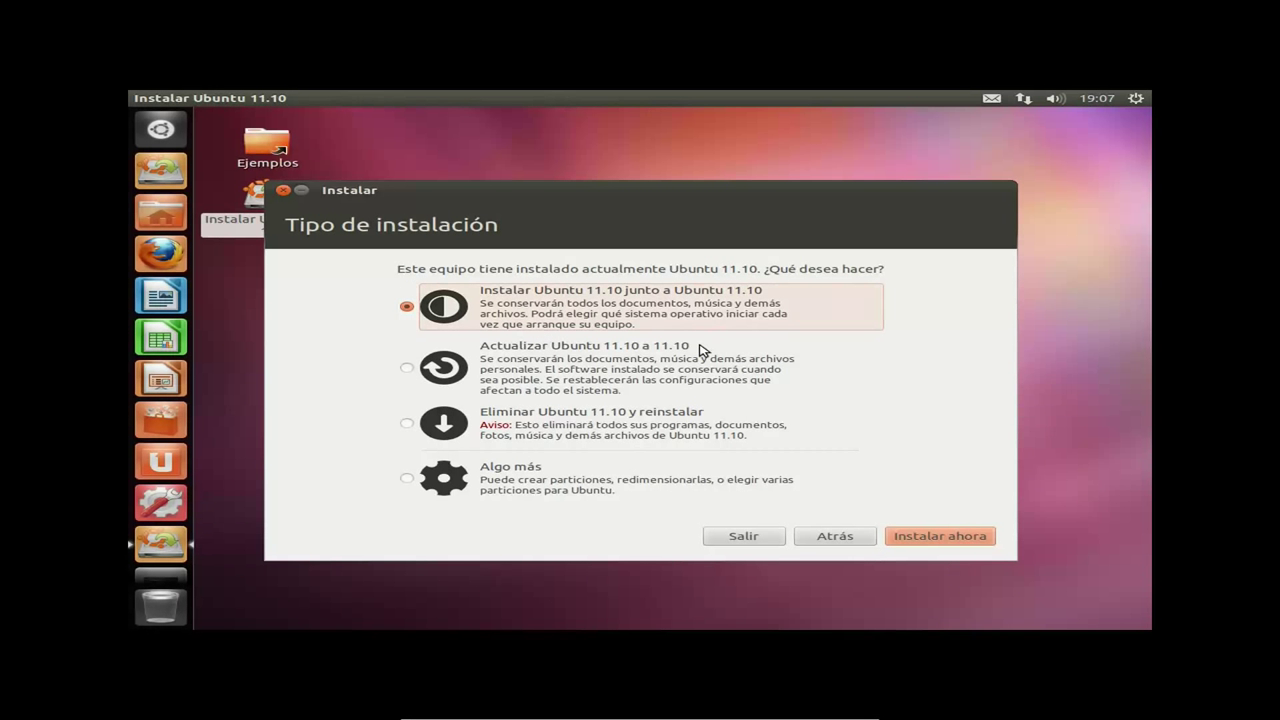
{"action": "left_click", "coordinate": [987, 537]}
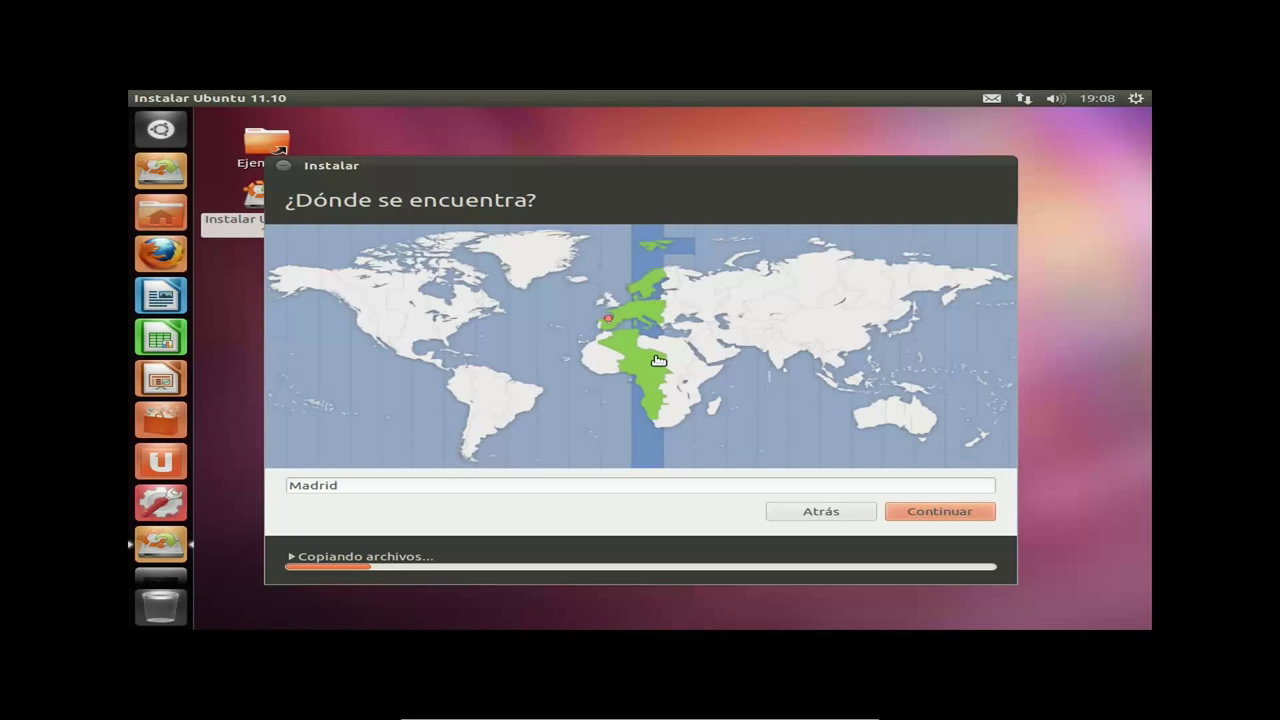
{"action": "left_click", "coordinate": [985, 511]}
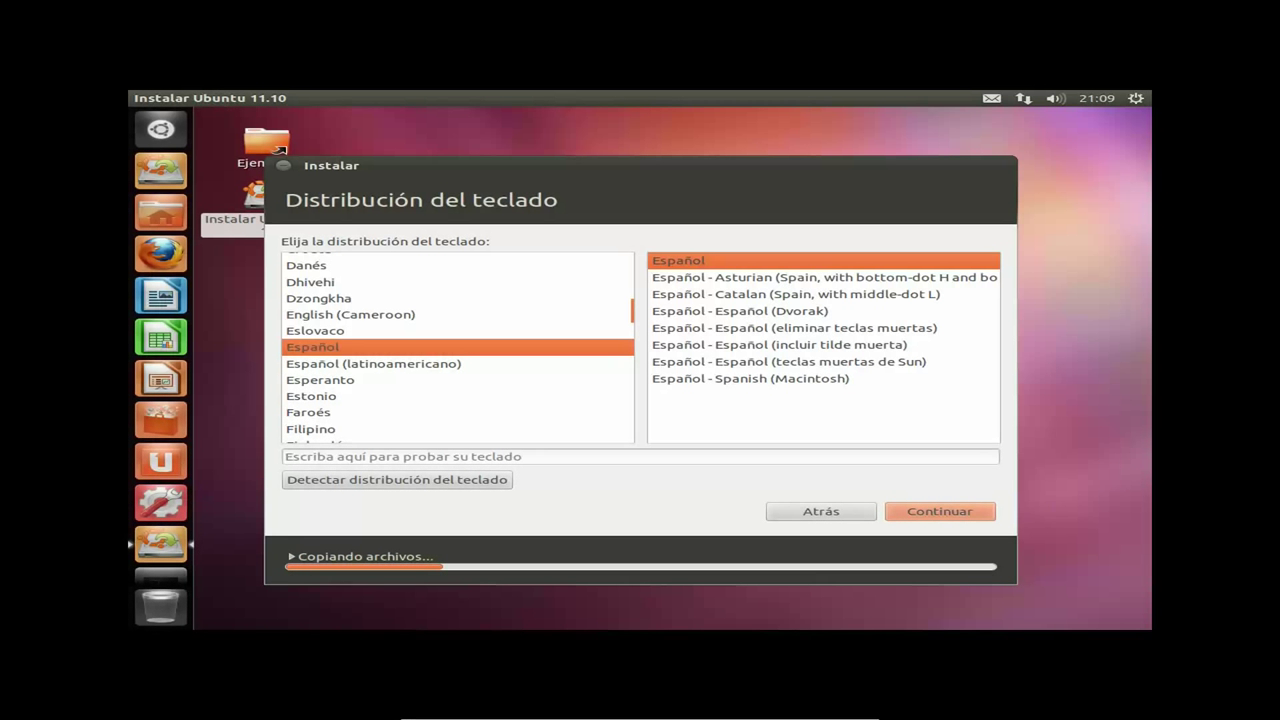
Test the Español keyboard layout by entering "ñçá" in the test field and accept the layout.
{"action": "left_click", "coordinate": [548, 457]}
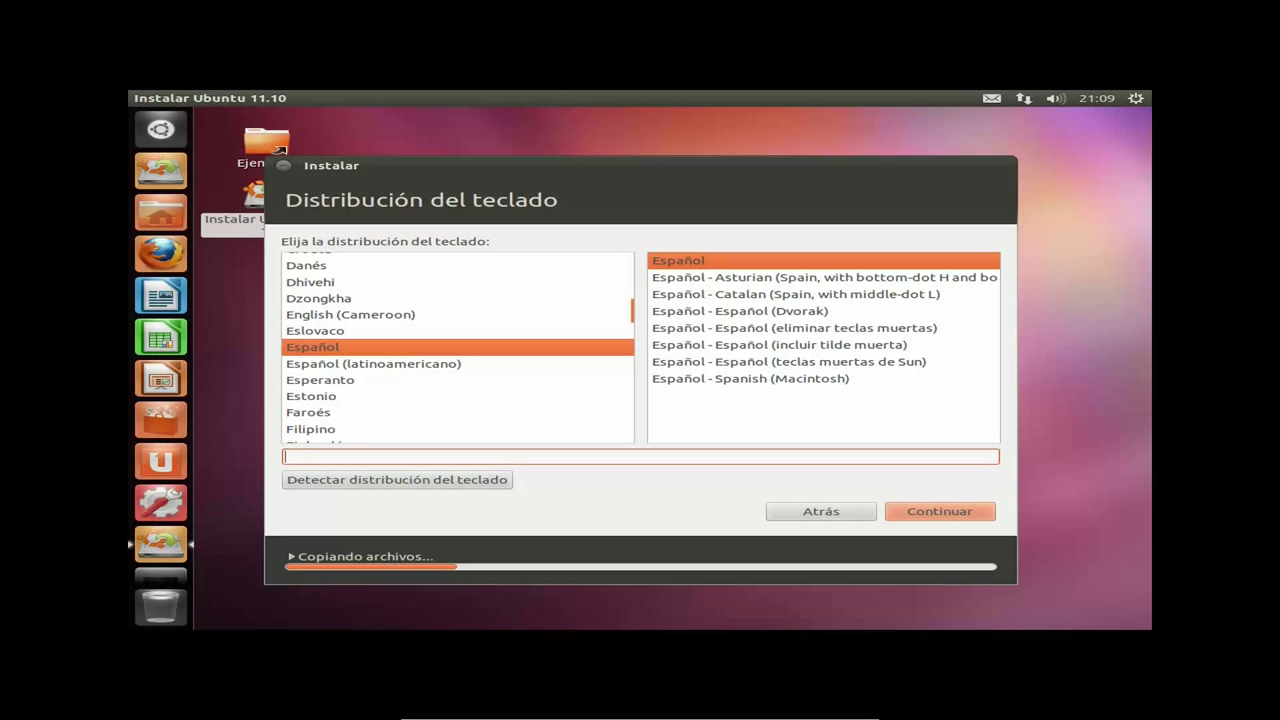
{"action": "type", "text": "ñçá"}
{"action": "left_click", "coordinate": [921, 514]}
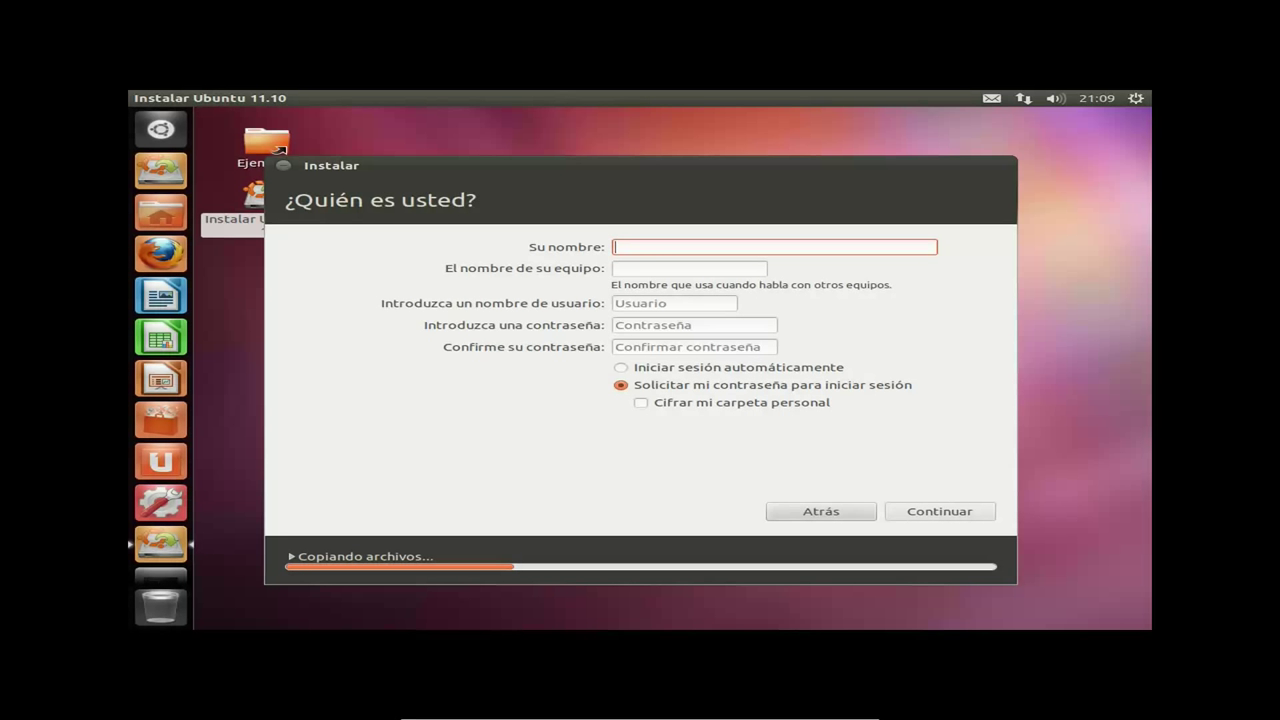
Enter the user's name and keep the suggested computer name.
{"action": "type", "text": "iqpi"}
{"action": "key", "text": "Tab"}
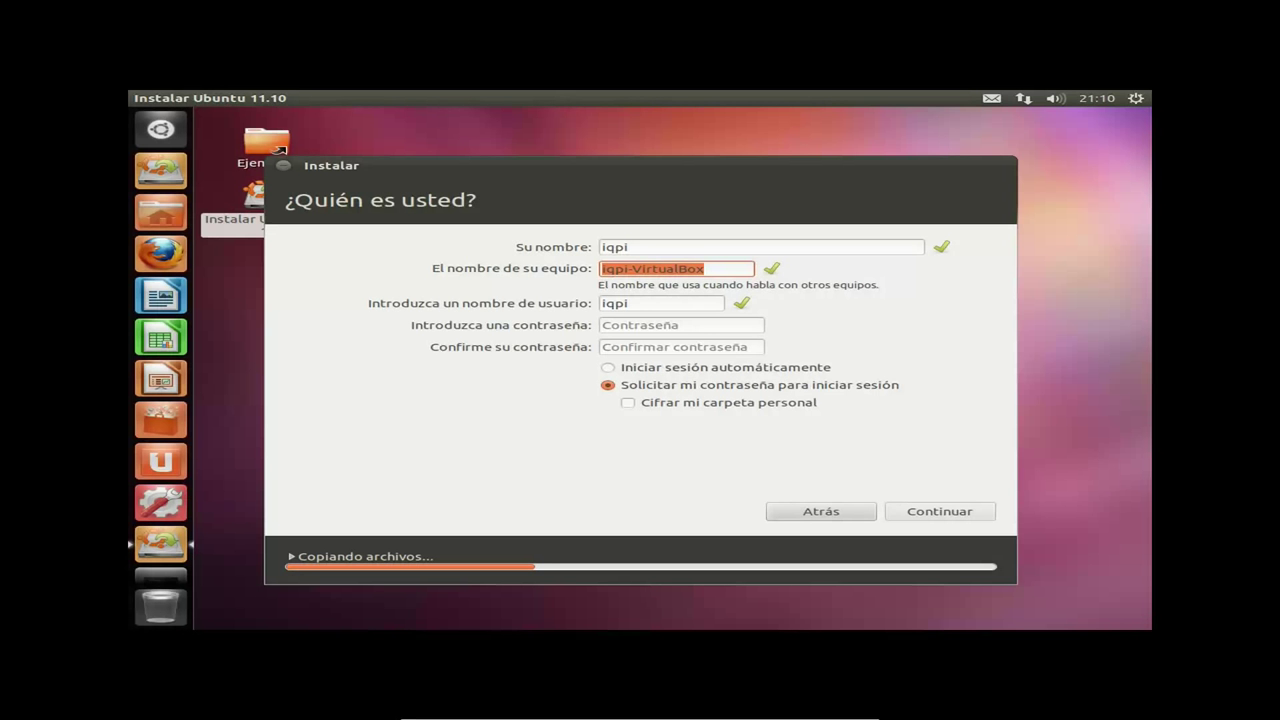
{"action": "key", "text": "Tab"}
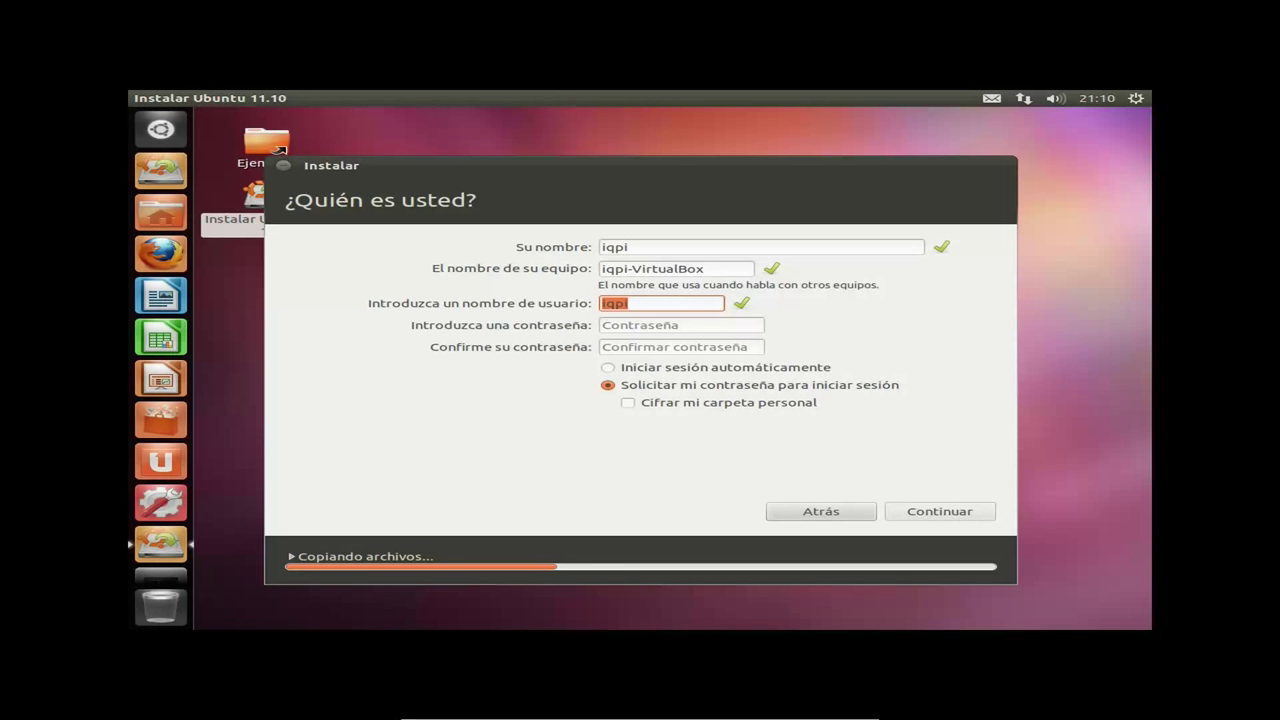
Try adding a space and "you" to the suggested username, and remove the addition again.
{"action": "key", "text": "End"}
{"action": "type", "text": "you"}
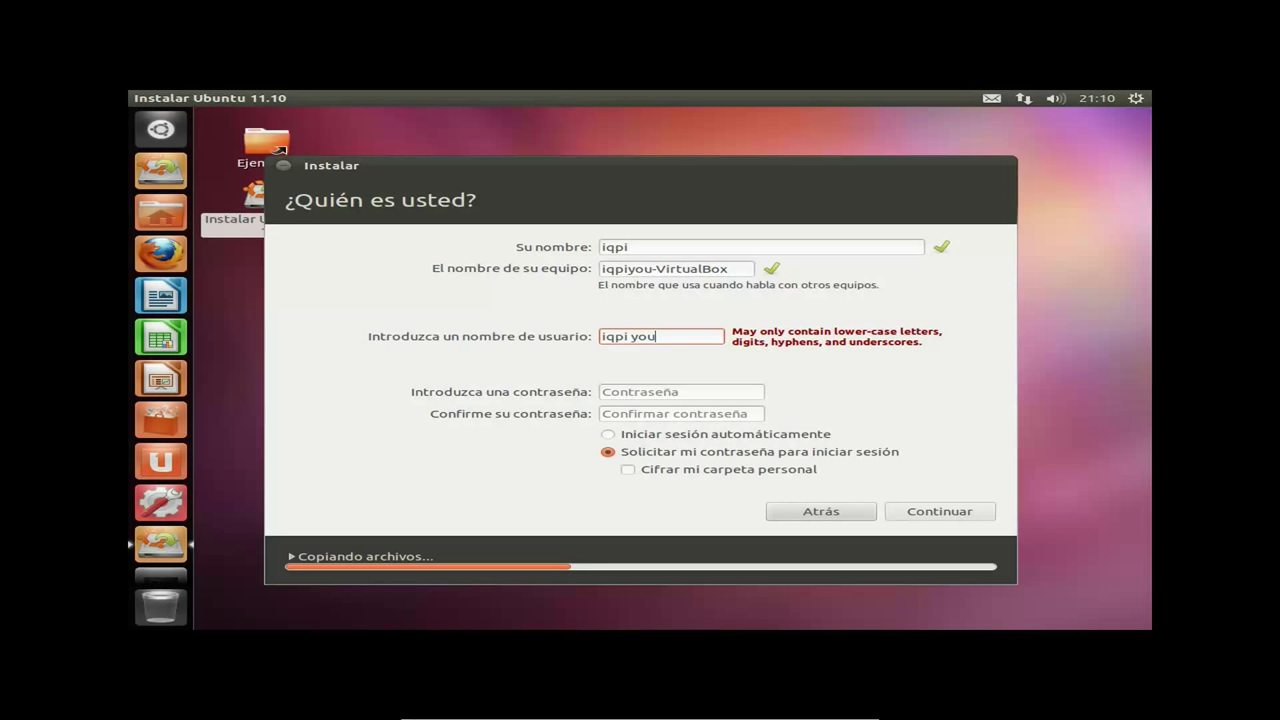
{"action": "key", "text": "BackSpace"}
{"action": "key", "text": "BackSpace"}
{"action": "key", "text": "BackSpace"}
{"action": "key", "text": "BackSpace"}
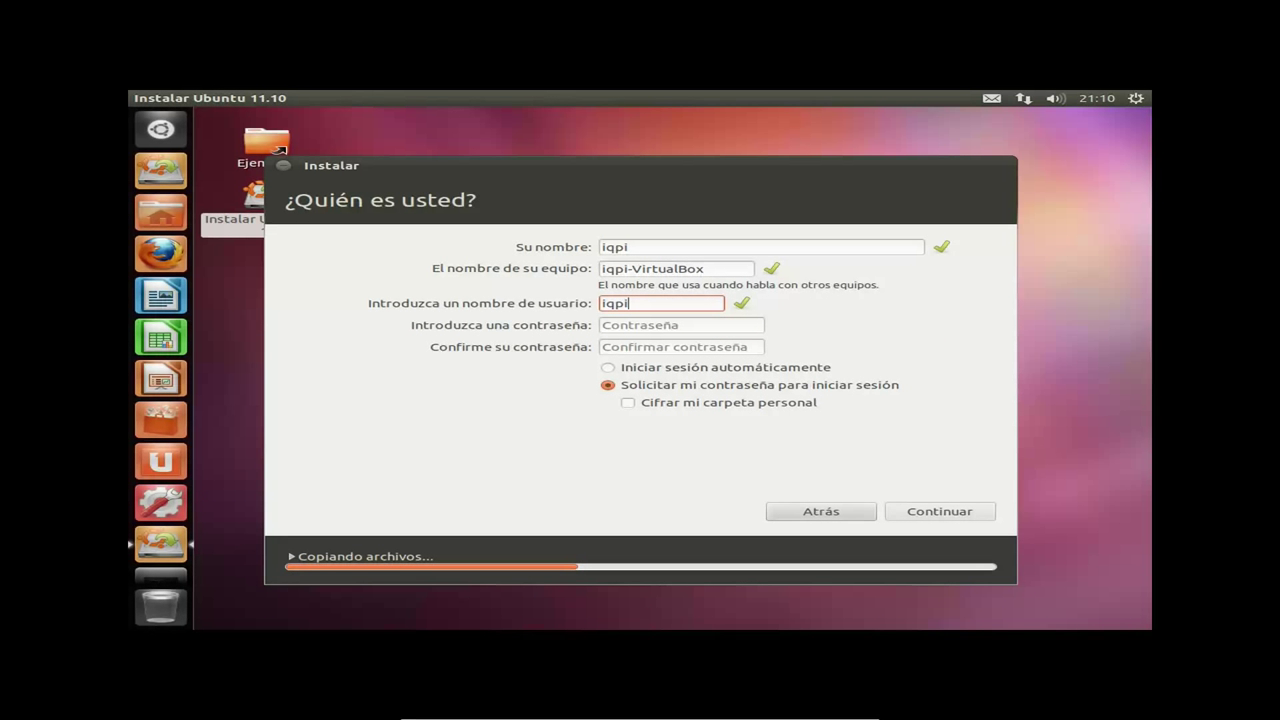
Enter and confirm the account password, and continue with the password required at login.
{"action": "left_click", "coordinate": [663, 327]}
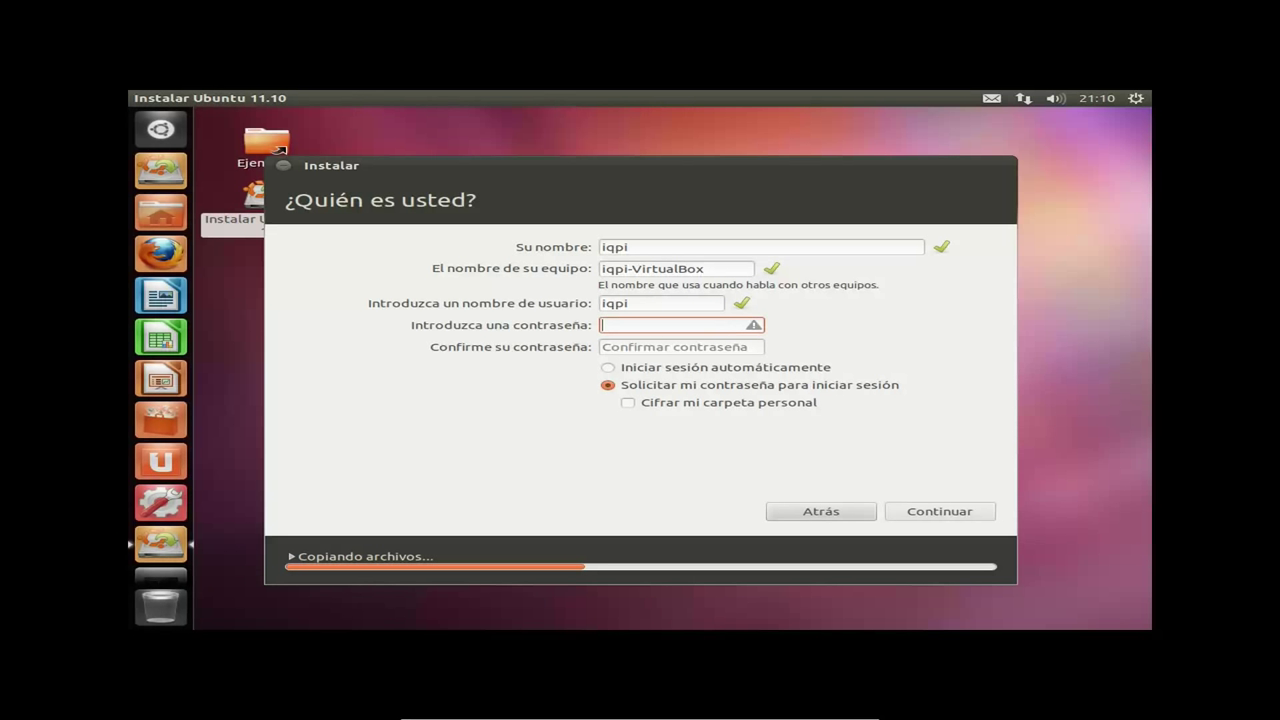
{"action": "type", "text": "*******"}
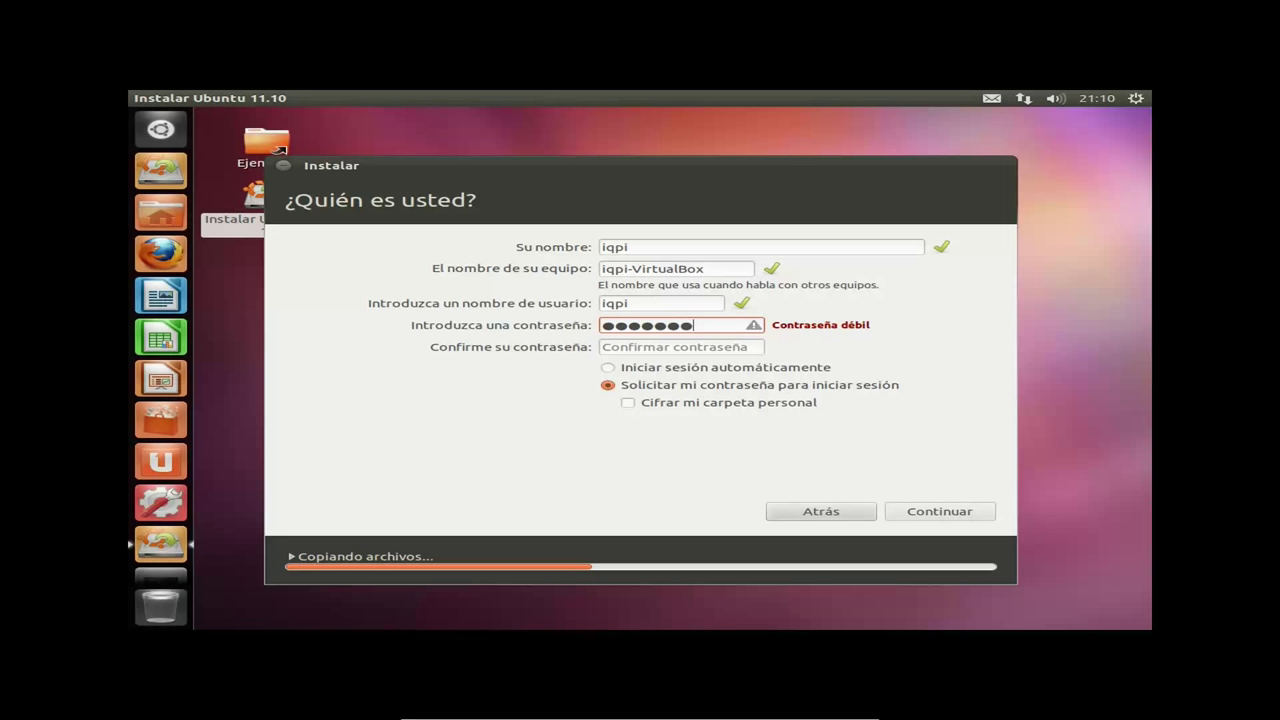
{"action": "key", "text": "BackSpace"}
{"action": "key", "text": "BackSpace"}
{"action": "key", "text": "BackSpace"}
{"action": "key", "text": "BackSpace"}
{"action": "key", "text": "BackSpace"}
{"action": "key", "text": "BackSpace"}
{"action": "key", "text": "BackSpace"}
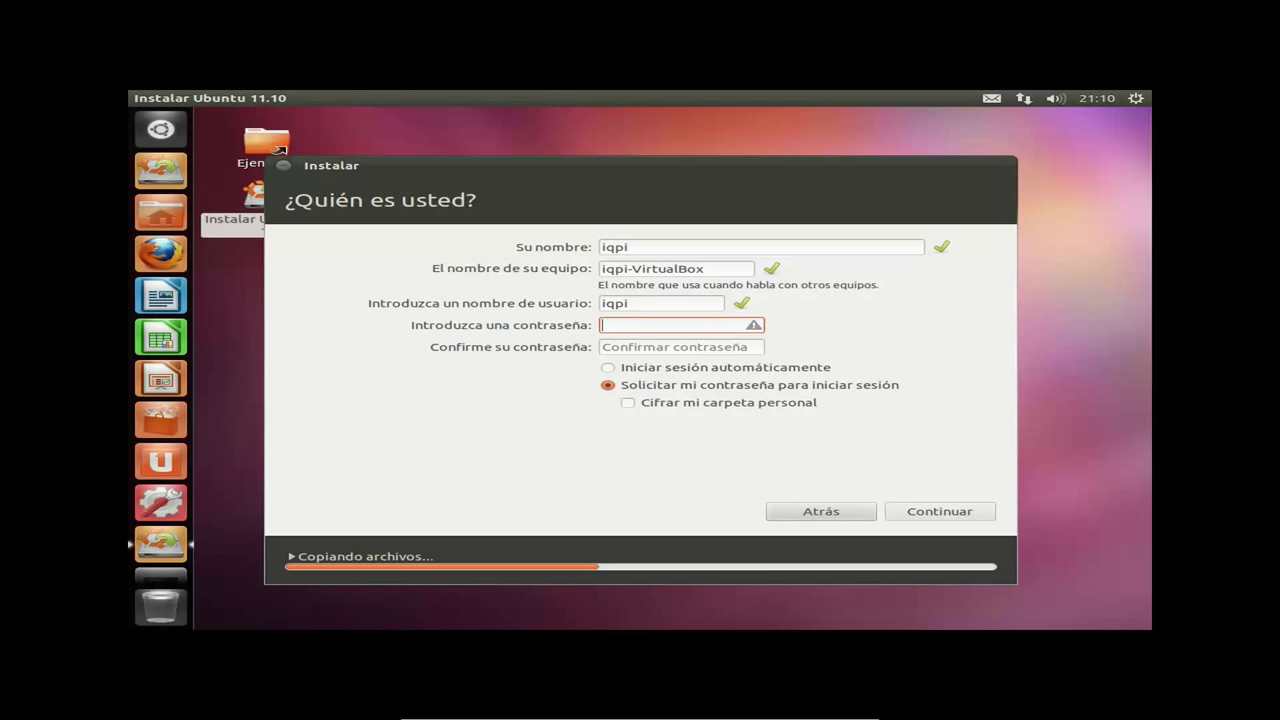
{"action": "type", "text": "*******"}
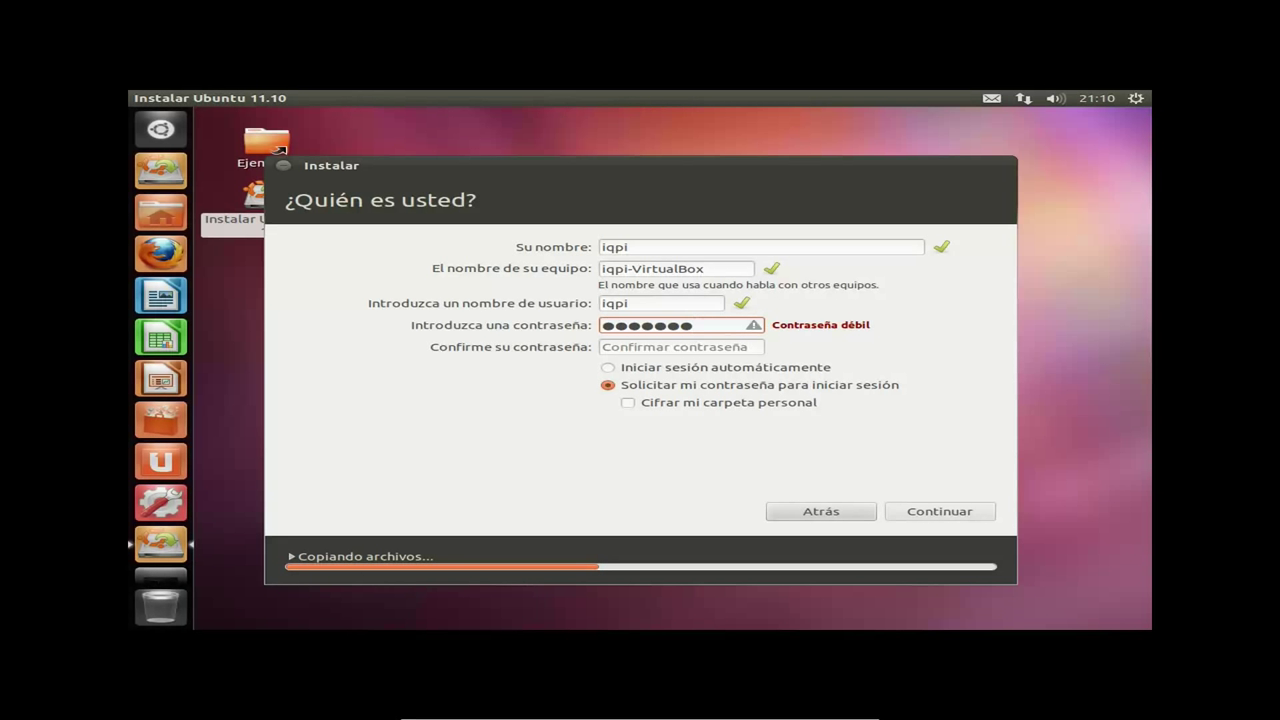
{"action": "key", "text": "Tab"}
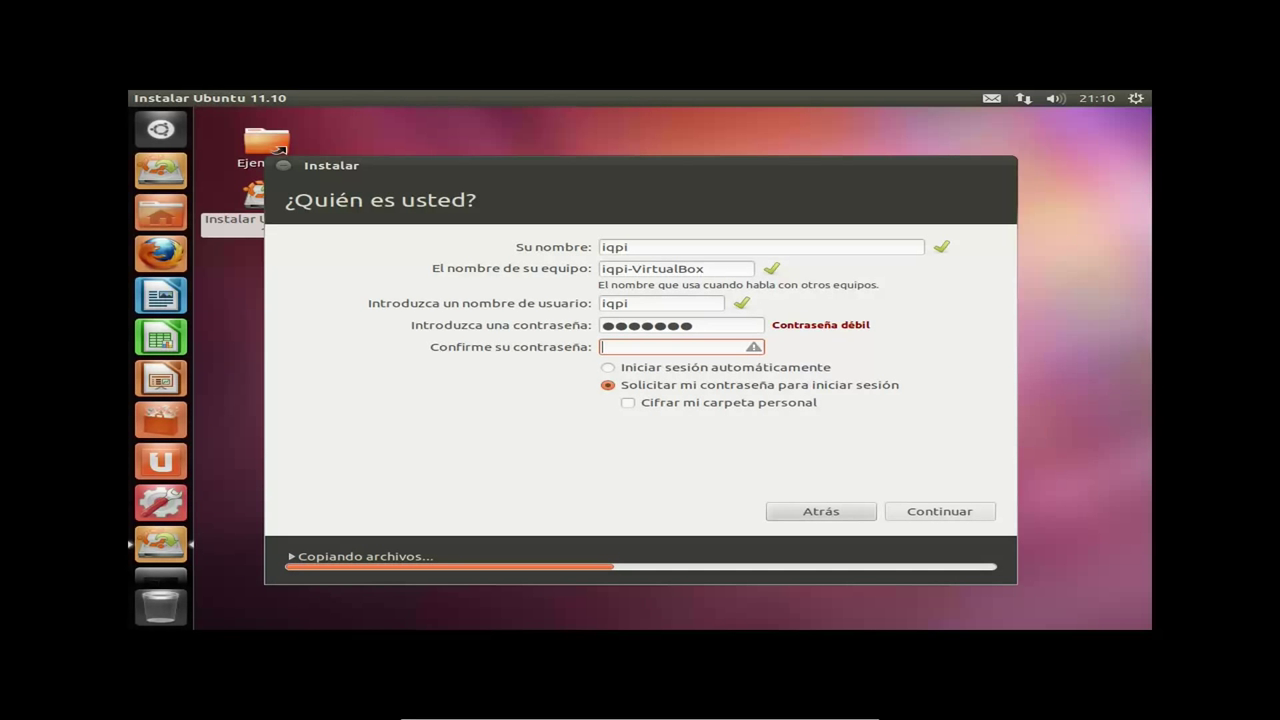
{"action": "type", "text": "•••••••"}
{"action": "key", "text": "Tab"}
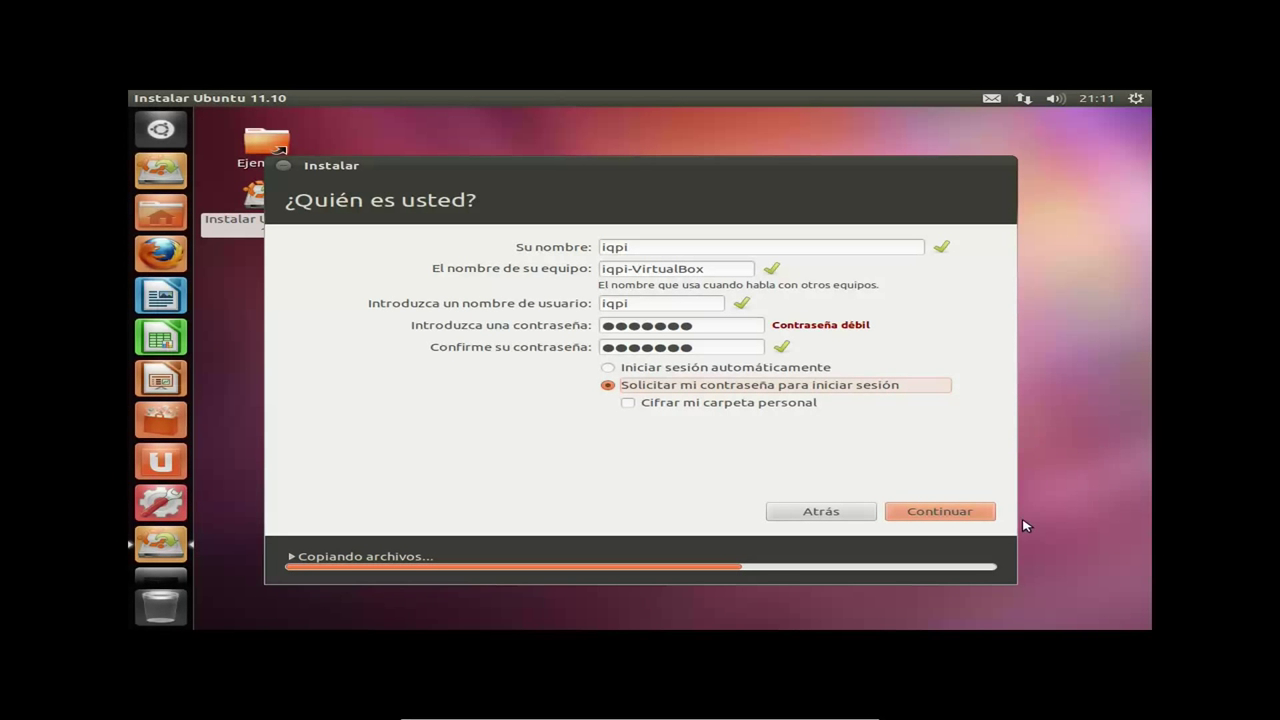
{"action": "left_click", "coordinate": [913, 518]}
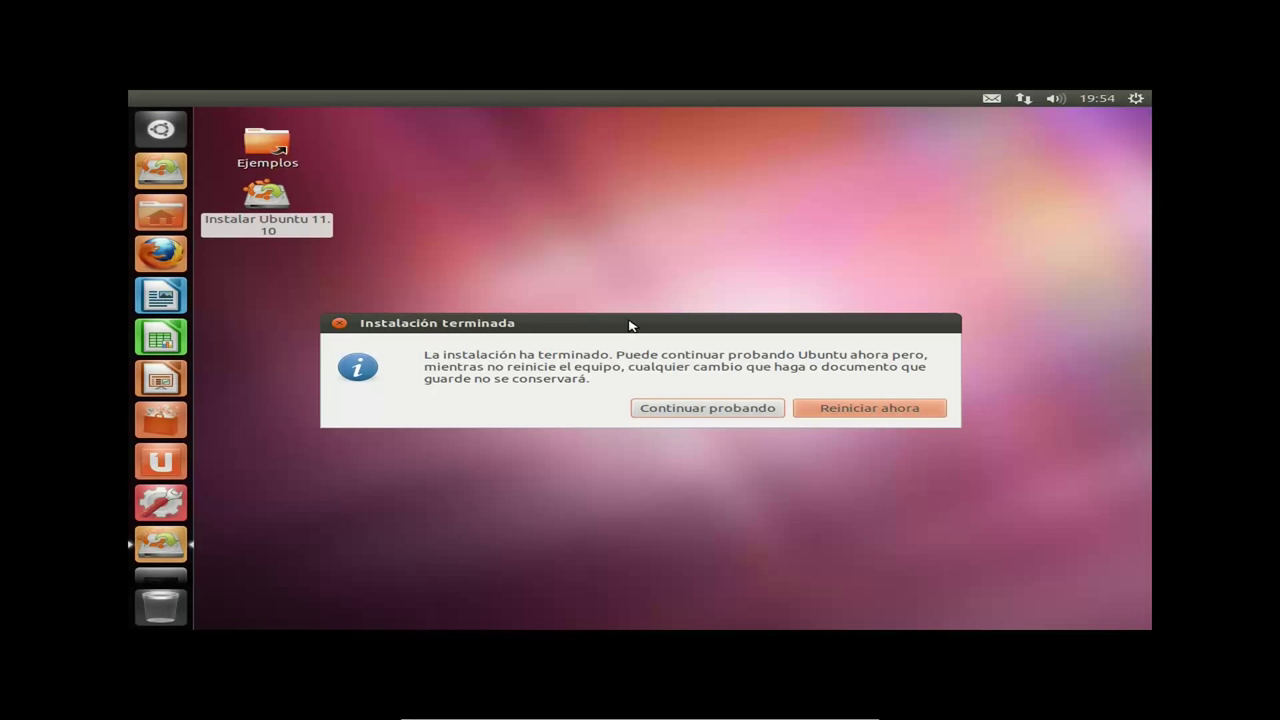
Restart the computer from the finished installation and proceed past the request to remove the installation media.
{"action": "left_click", "coordinate": [892, 412]}
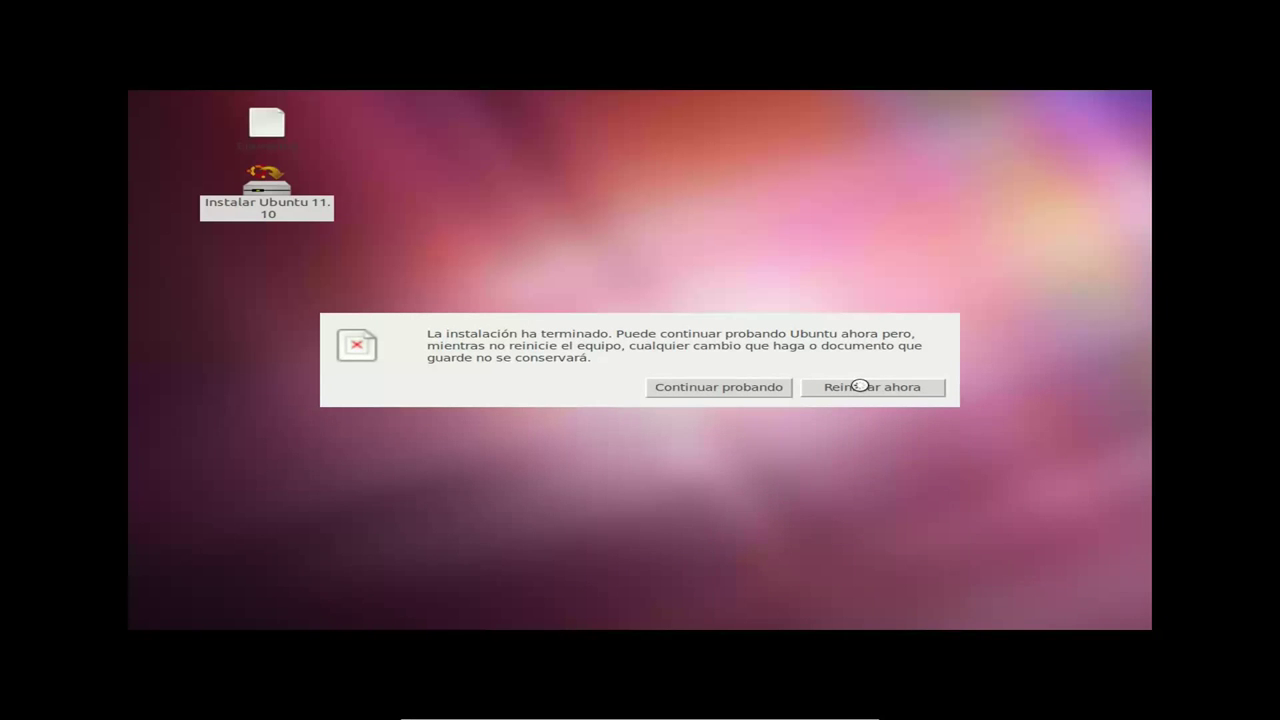
{"action": "left_click", "coordinate": [860, 386]}
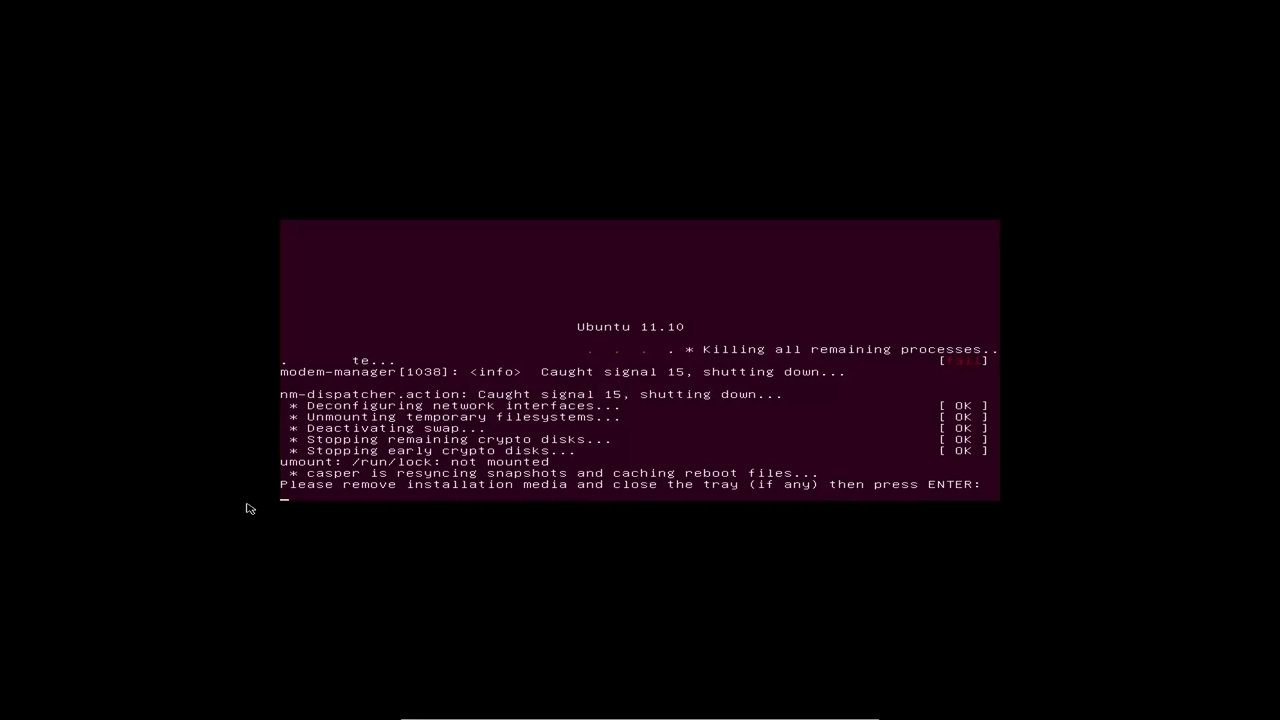
{"action": "key", "text": "Return"}
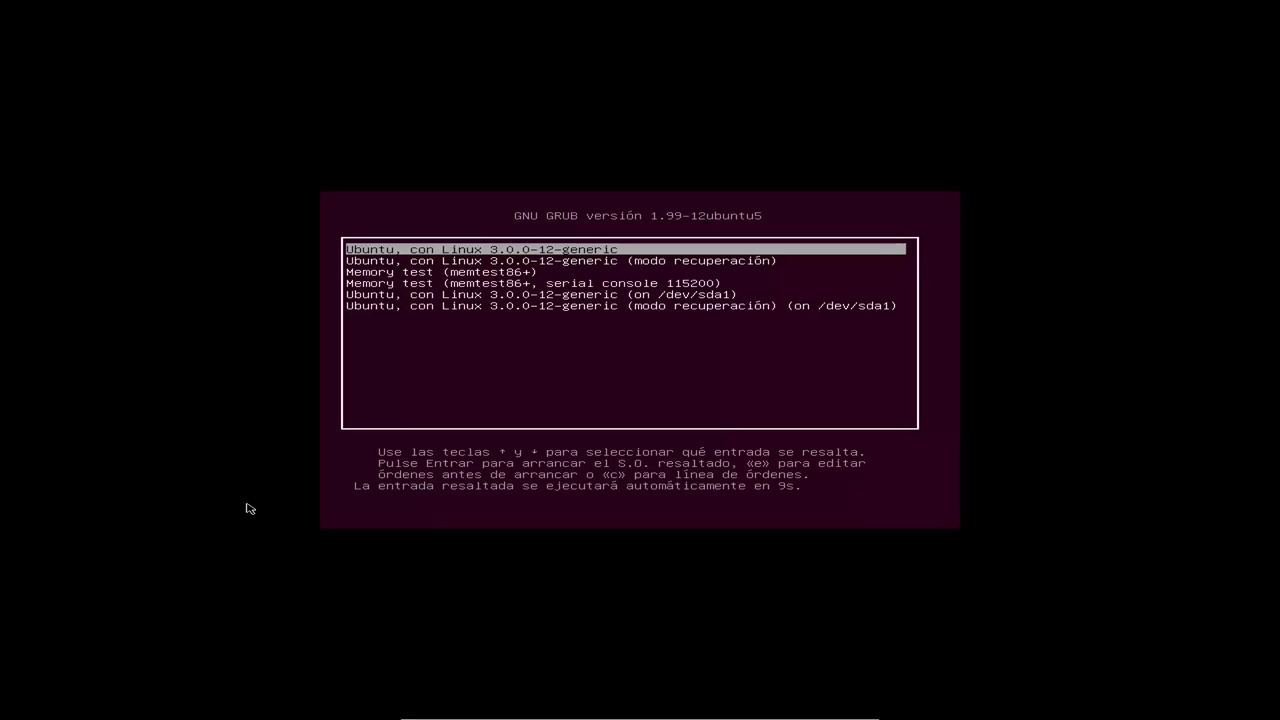
Examine the GRUB boot entries, comparing the default Ubuntu system with the Ubuntu entries on /dev/sda1.
{"action": "key", "text": "Down"}
{"action": "key", "text": "Down"}
{"action": "key", "text": "Down"}
{"action": "key", "text": "Down"}
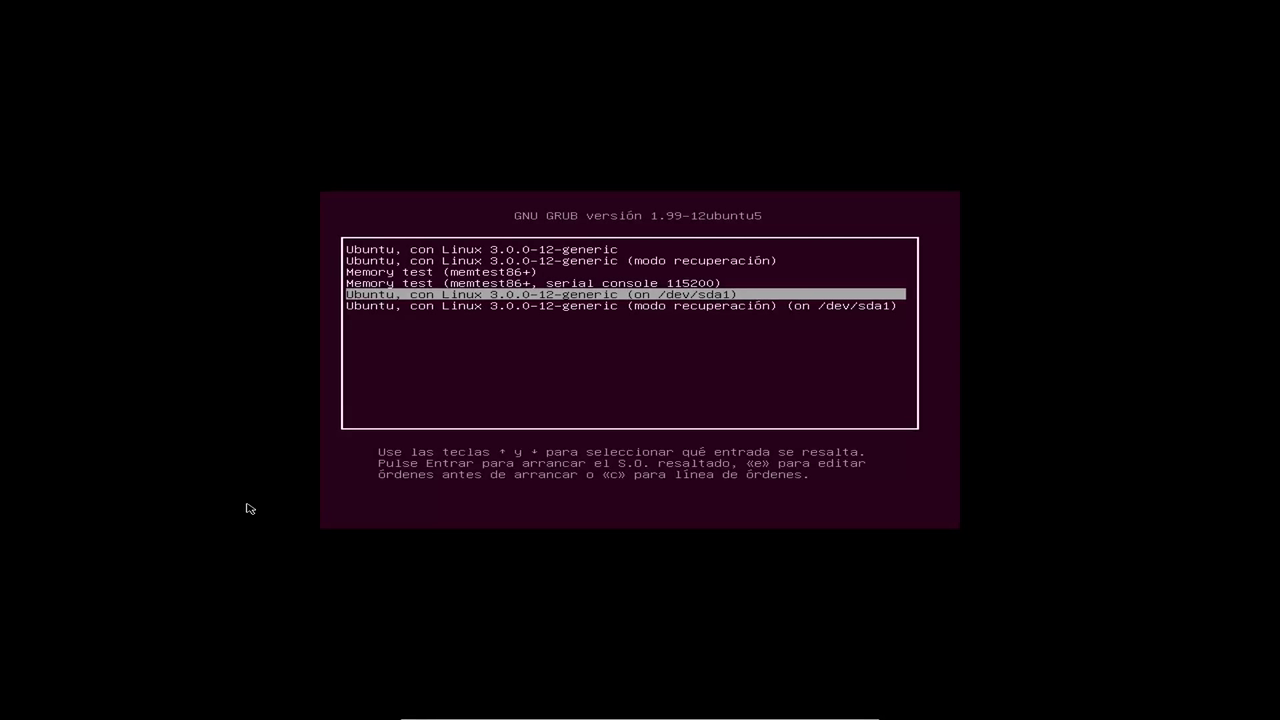
{"action": "key", "text": "Up"}
{"action": "key", "text": "Up"}
{"action": "key", "text": "Up"}
{"action": "key", "text": "Up"}
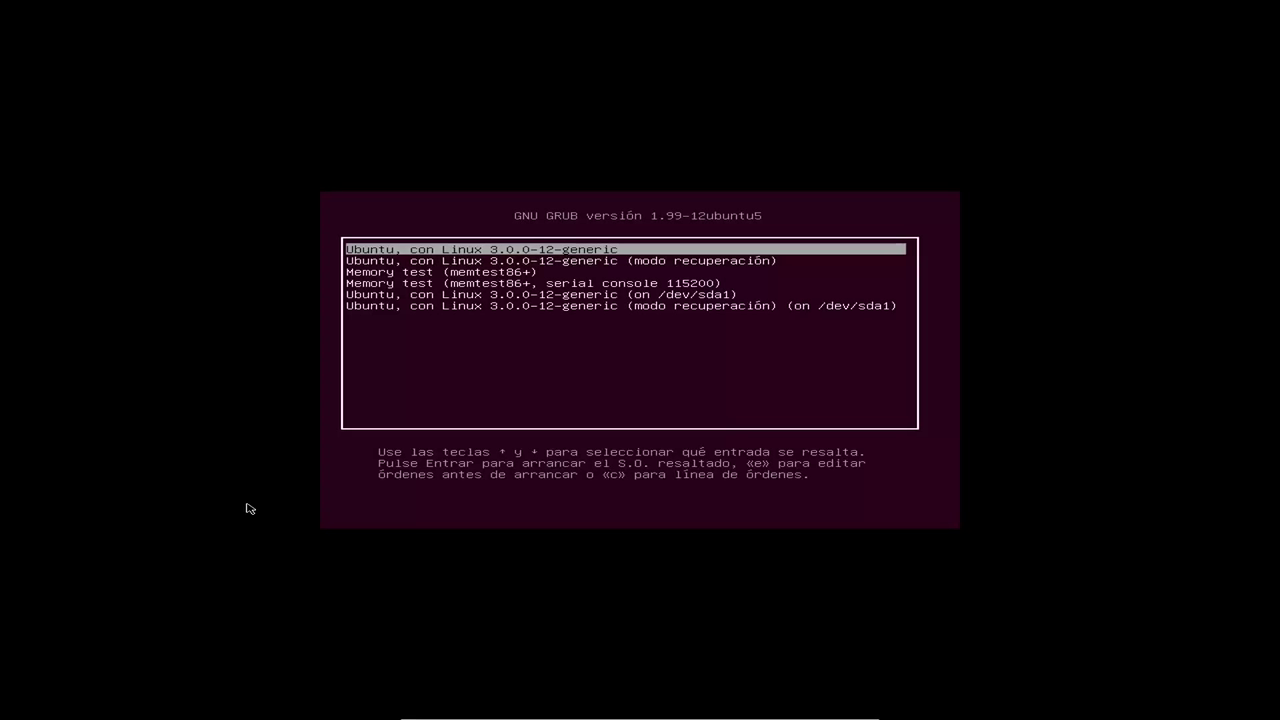
{"action": "key", "text": "Down"}
{"action": "key", "text": "Down"}
{"action": "key", "text": "Down"}
{"action": "key", "text": "Down"}
{"action": "key", "text": "Down"}
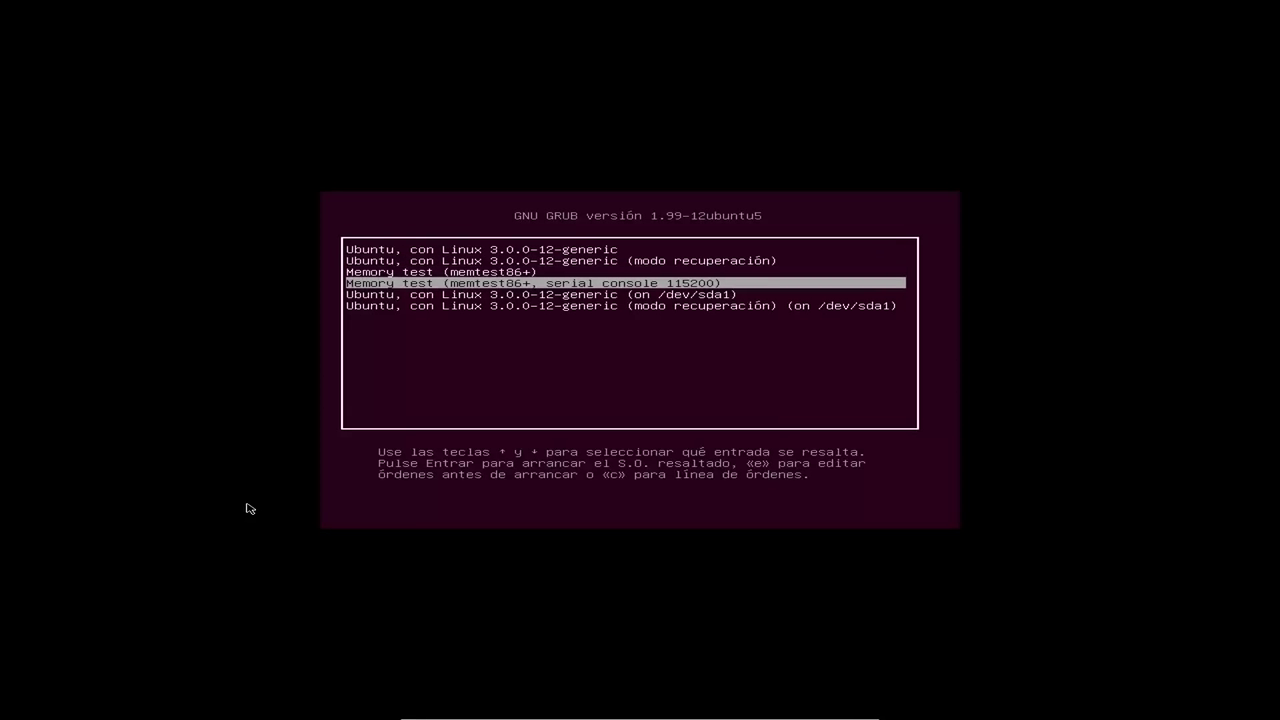
{"action": "key", "text": "Up"}
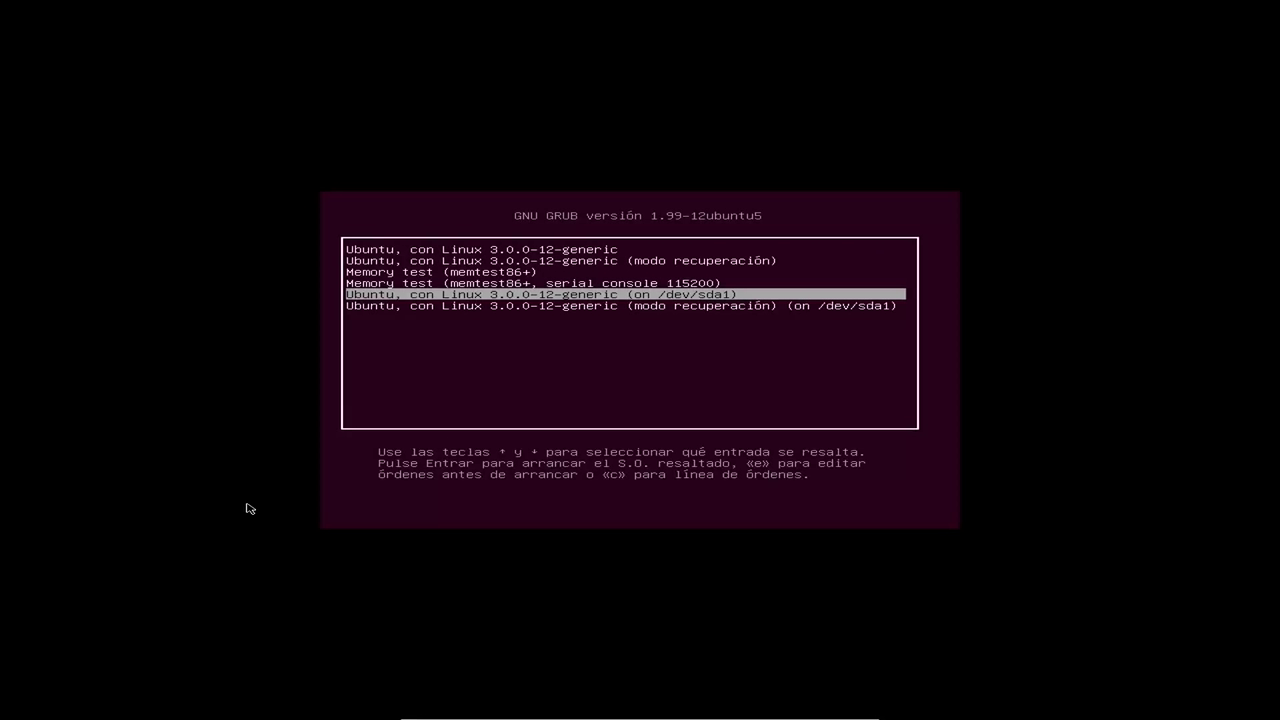
{"action": "key", "text": "Up"}
{"action": "key", "text": "Down"}
{"action": "key", "text": "Up"}
{"action": "key", "text": "Down"}
{"action": "key", "text": "Up"}
{"action": "key", "text": "Up"}
{"action": "key", "text": "Up"}
{"action": "key", "text": "Up"}
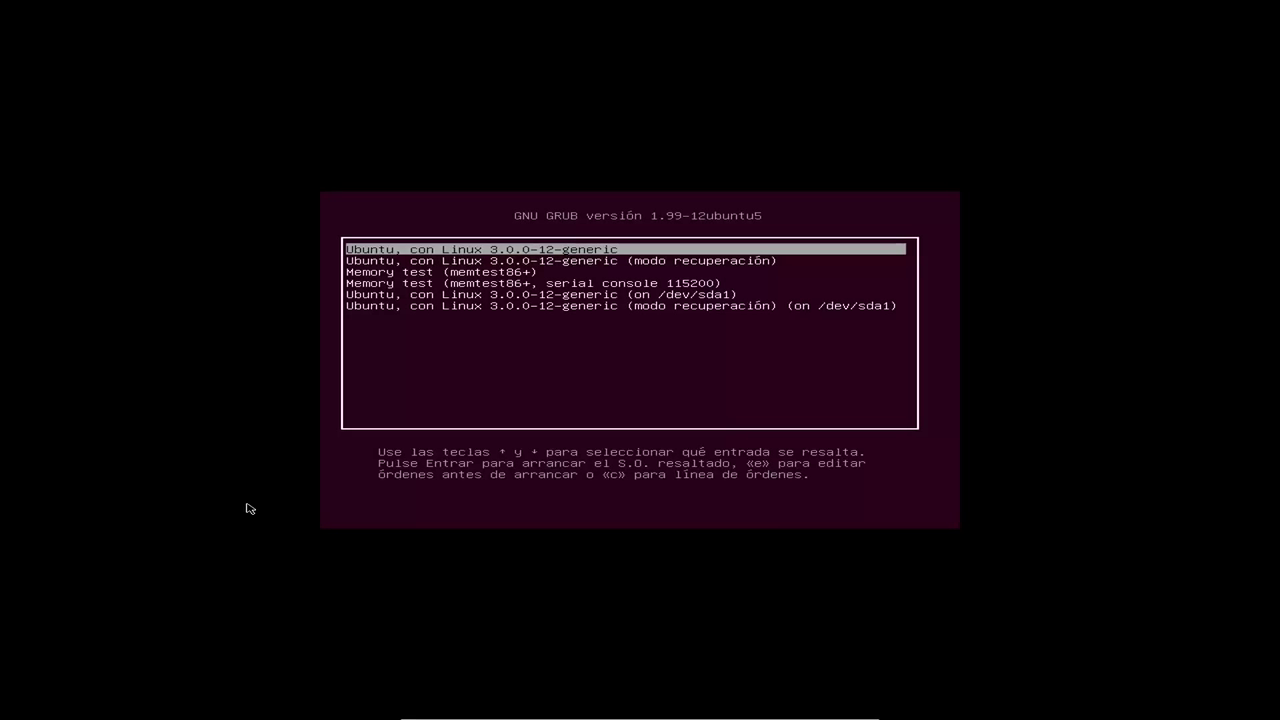
{"action": "key", "text": "Down"}
{"action": "key", "text": "Down"}
{"action": "key", "text": "Down"}
{"action": "key", "text": "Down"}
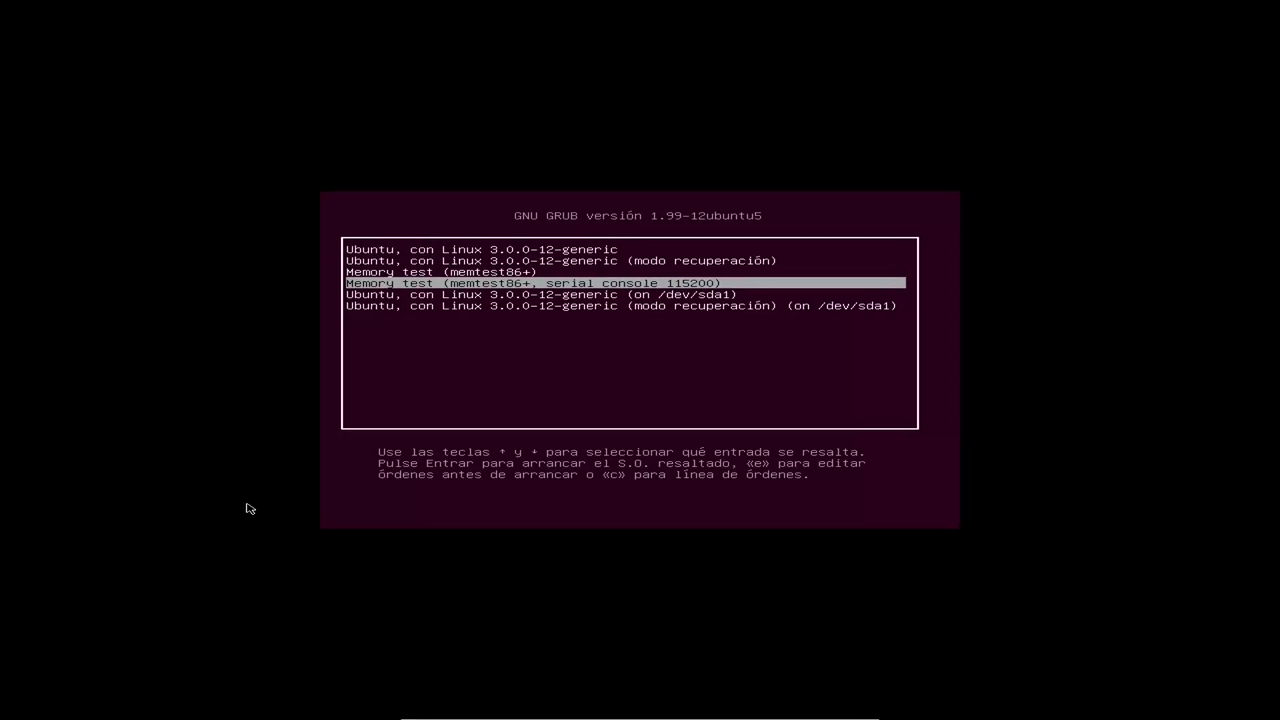
{"action": "key", "text": "Down"}
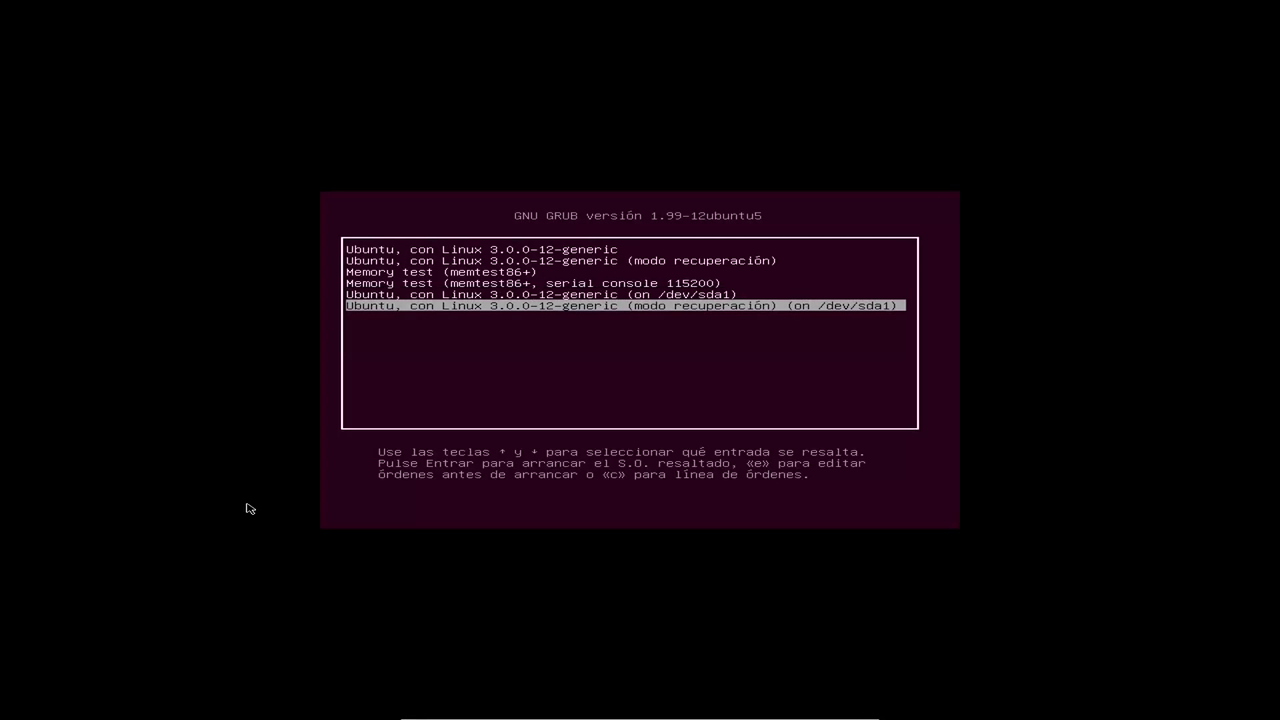
{"action": "key", "text": "Up"}
{"action": "key", "text": "Down"}
{"action": "key", "text": "Up"}
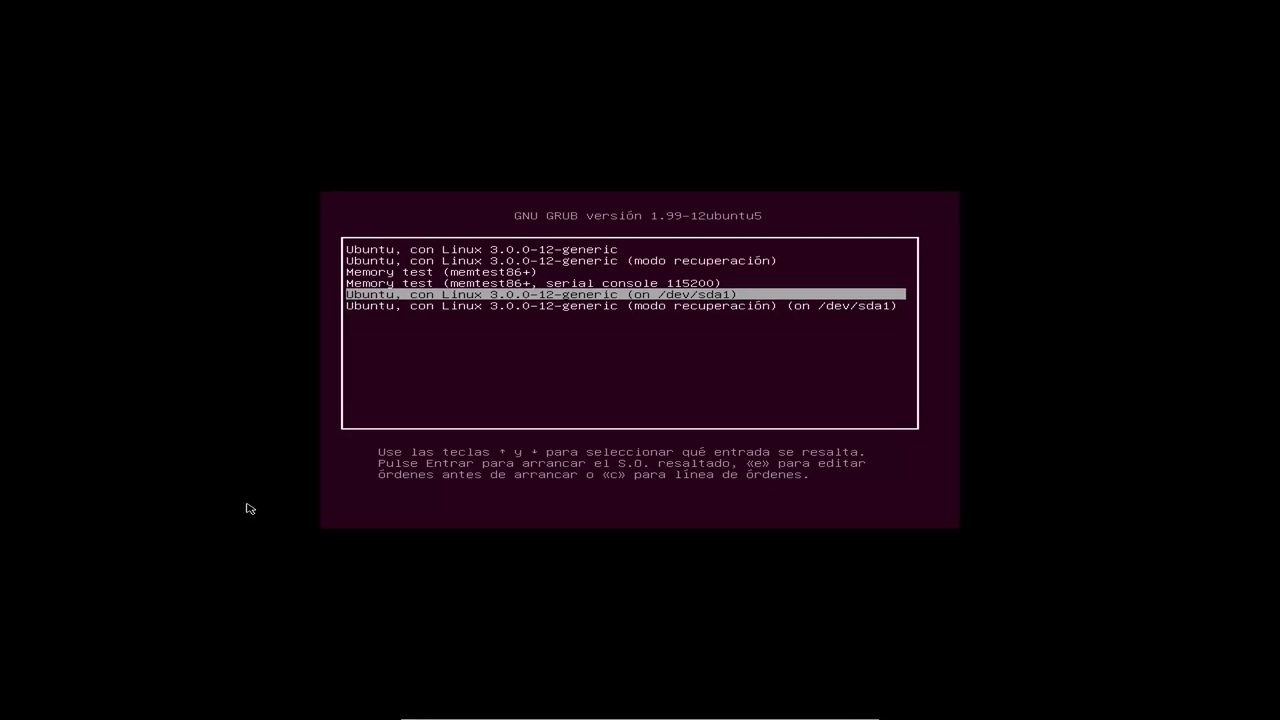
Boot the first GRUB entry, "Ubuntu, con Linux 3.0.0-12-generic".
{"action": "key", "text": "Up"}
{"action": "key", "text": "Up"}
{"action": "key", "text": "Up"}
{"action": "key", "text": "Up"}
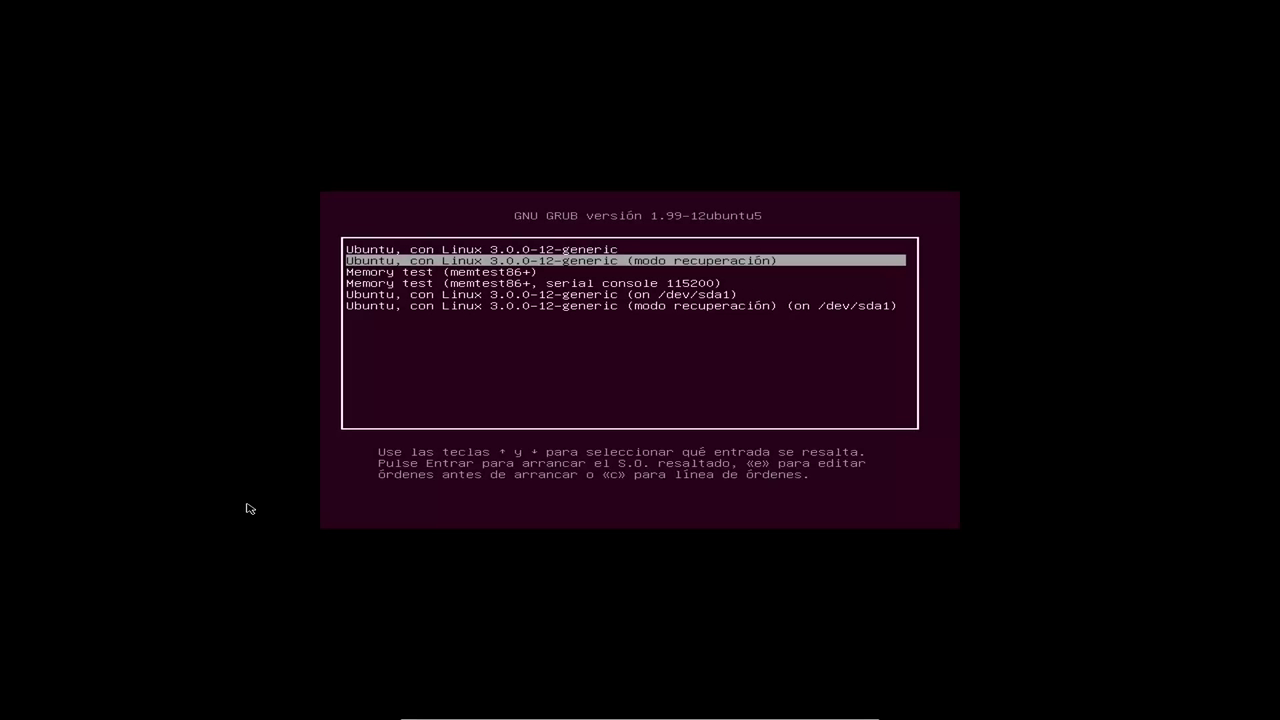
{"action": "key", "text": "Return"}
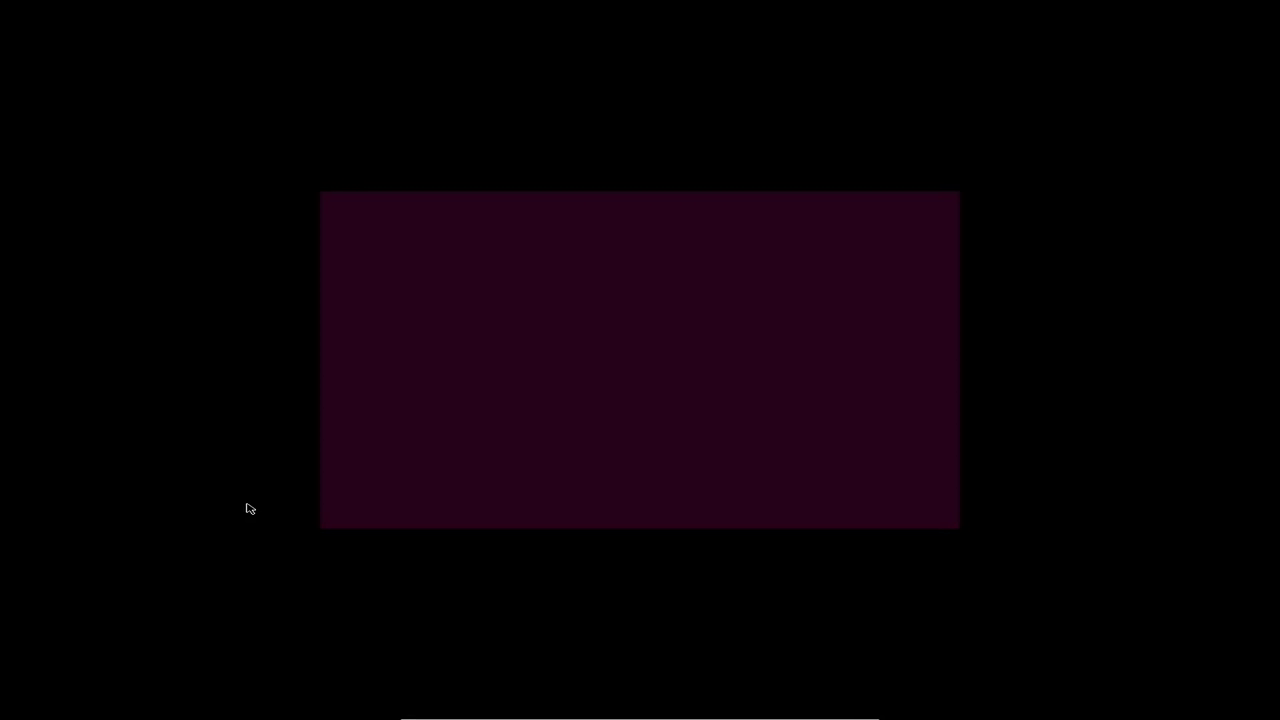